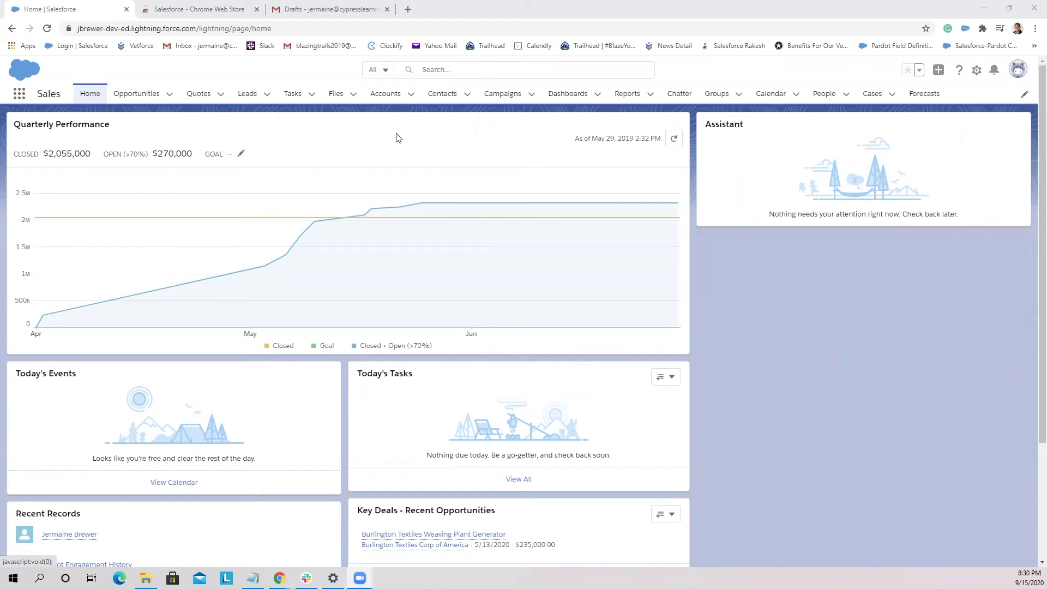
- Open Setup and filter Quick Find by 'permission' to reach the Permission Sets page
{"action": "left_click", "coordinate": [977, 70]}
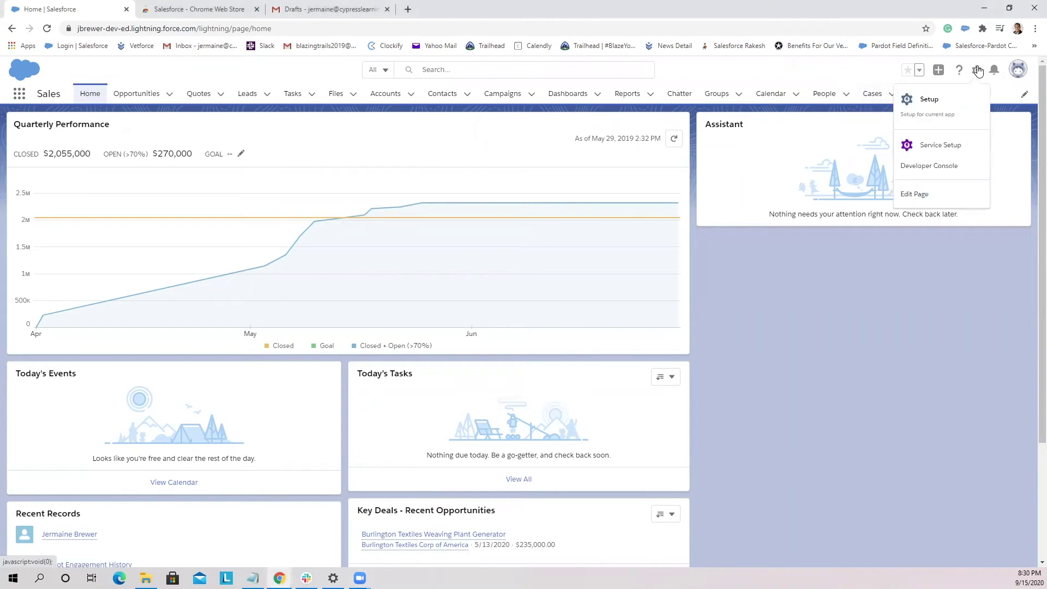
{"action": "left_click", "coordinate": [929, 100]}
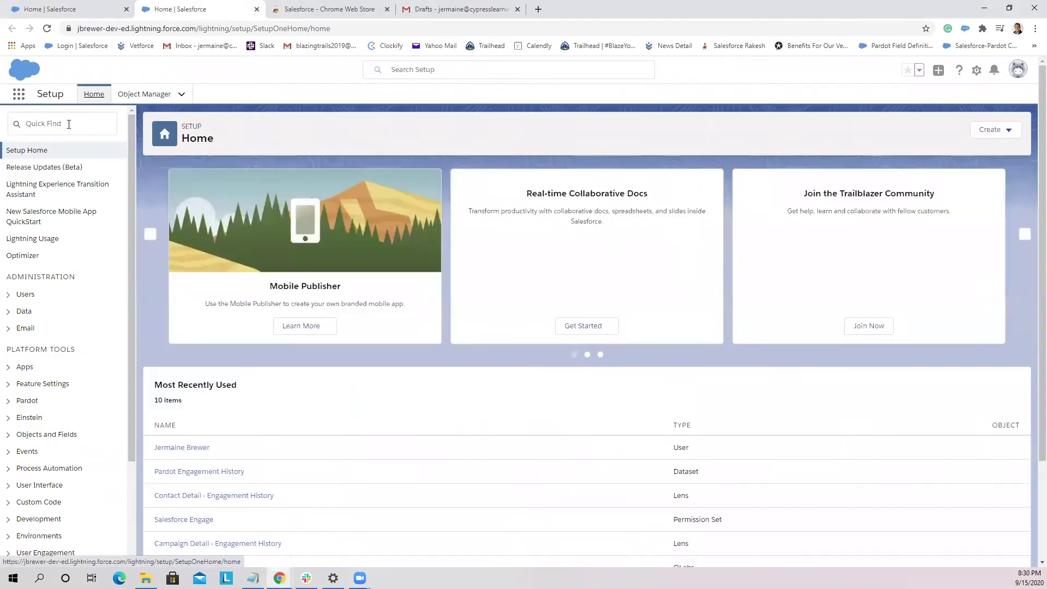
{"action": "left_click", "coordinate": [50, 124]}
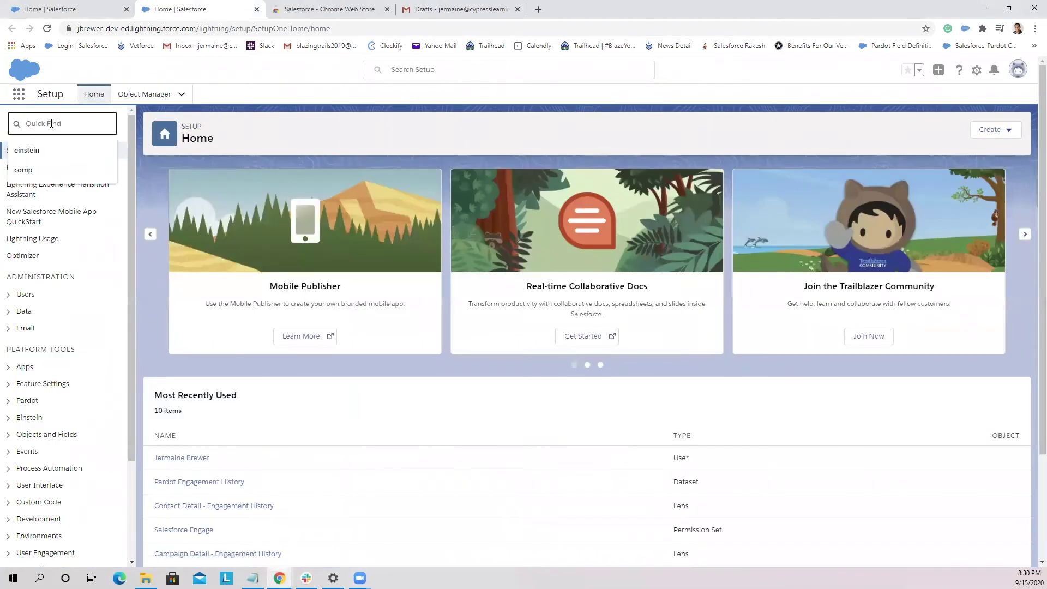
{"action": "type", "text": "permi"}
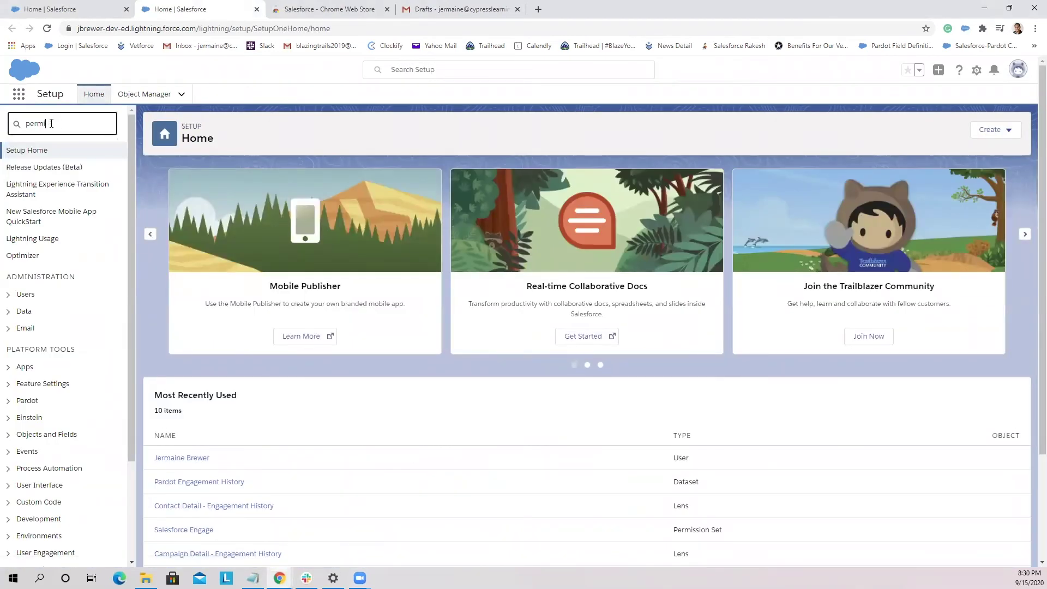
{"action": "type", "text": "ssion"}
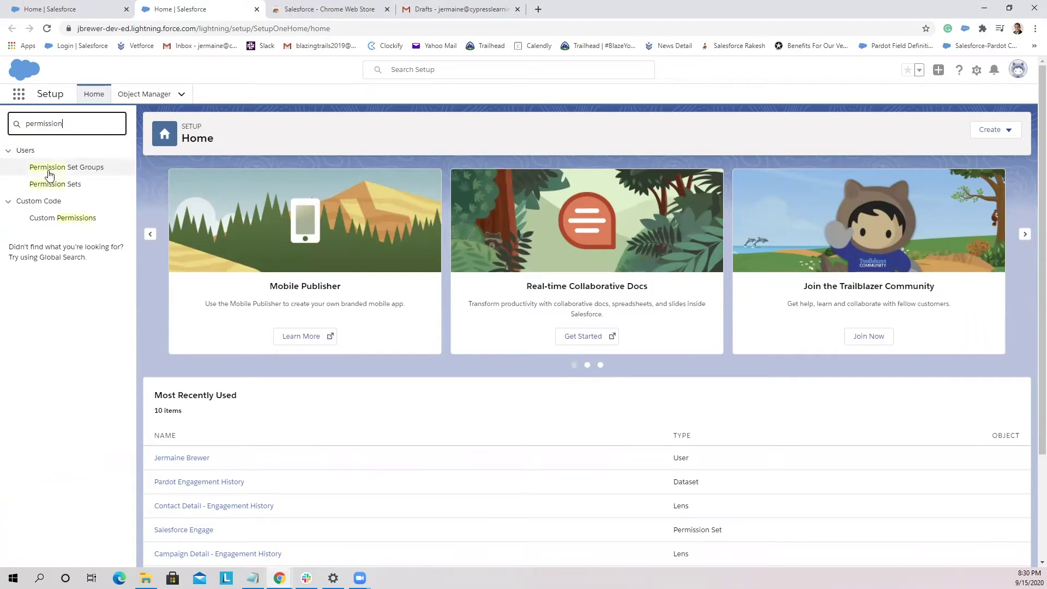
{"action": "left_click", "coordinate": [53, 185]}
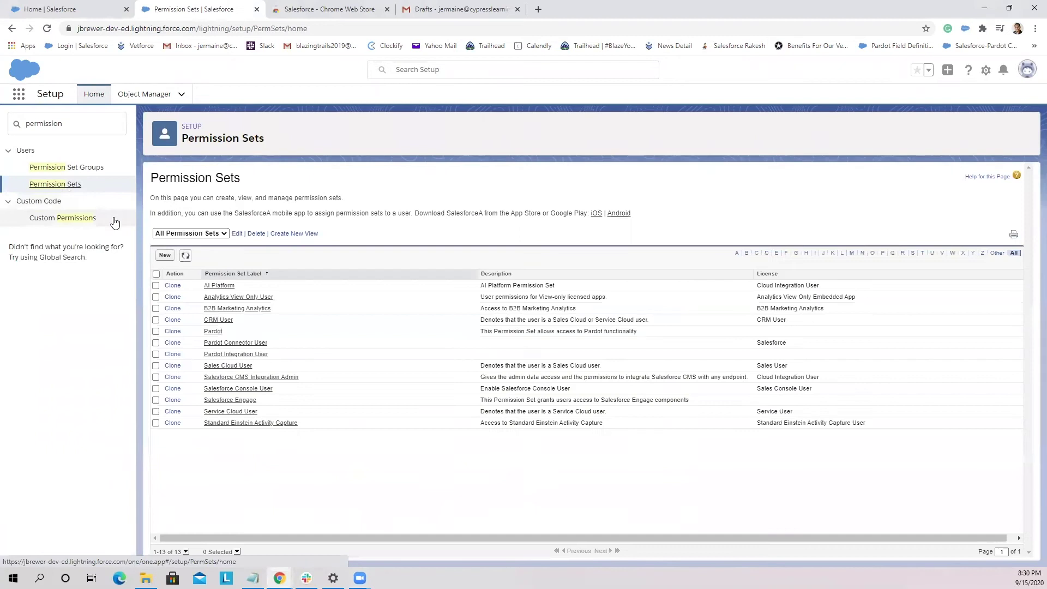
- Add a second System Administrator to Standard Einstein Activity Capture through Manage Assignments
{"action": "left_click", "coordinate": [224, 423]}
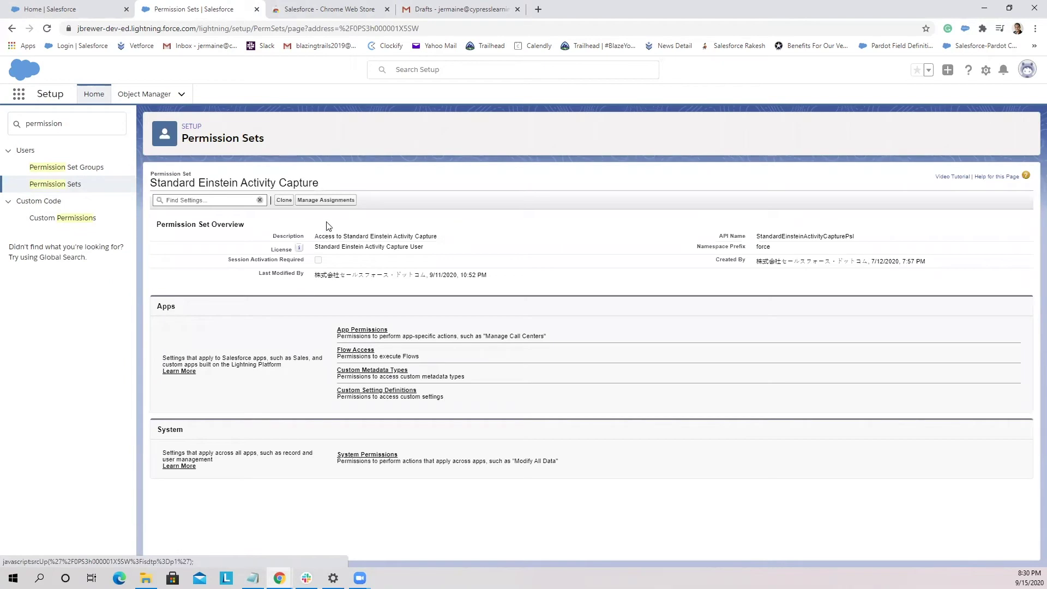
{"action": "left_click", "coordinate": [321, 201]}
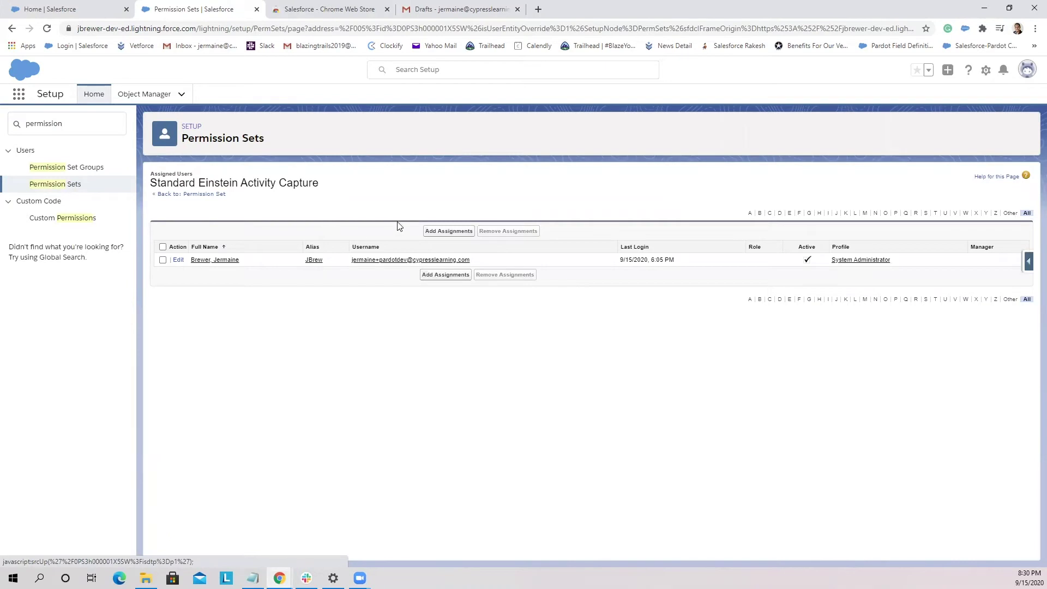
{"action": "left_click", "coordinate": [440, 231]}
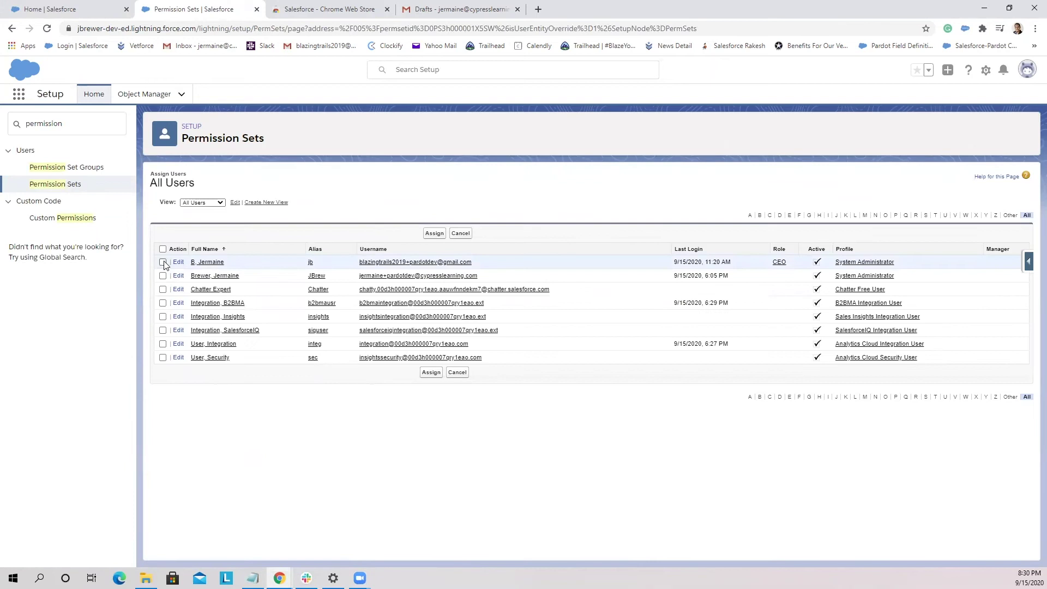
{"action": "left_click", "coordinate": [432, 373]}
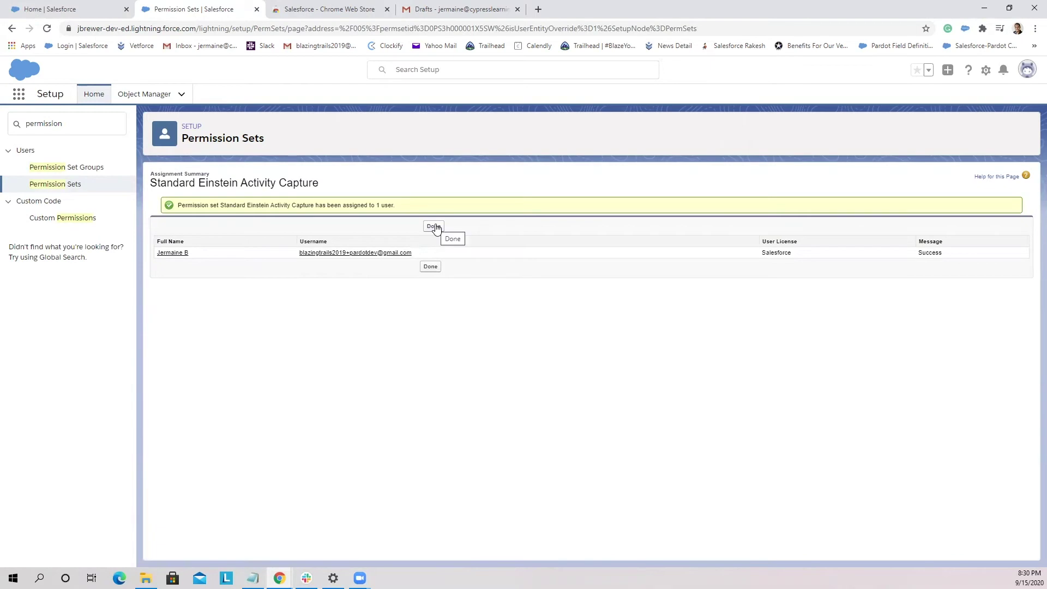
{"action": "left_click", "coordinate": [434, 227]}
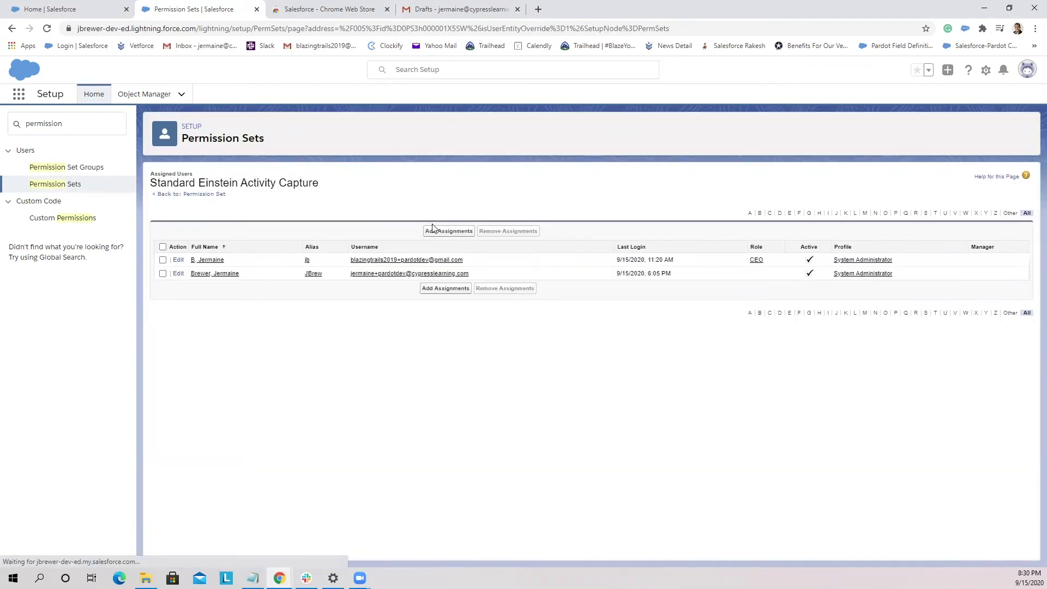
- Search Quick Find for 'ein a', open Einstein Activity Capture Settings and choose Get Started
{"action": "left_click_drag", "start_coordinate": [78, 123], "coordinate": [8, 114]}
{"action": "key", "text": "BackSpace"}
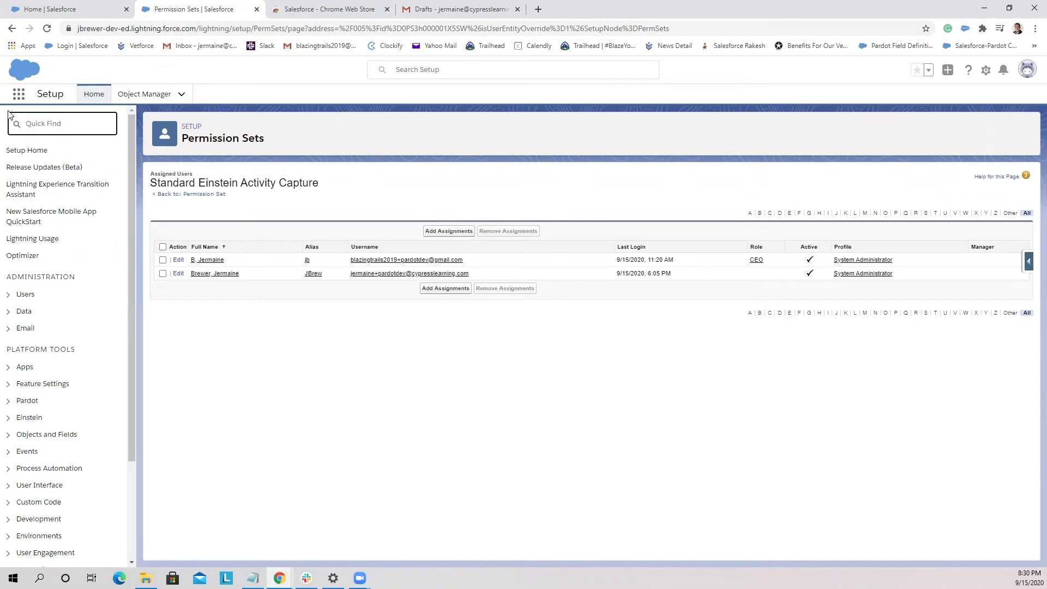
{"action": "type", "text": "einstien ac"}
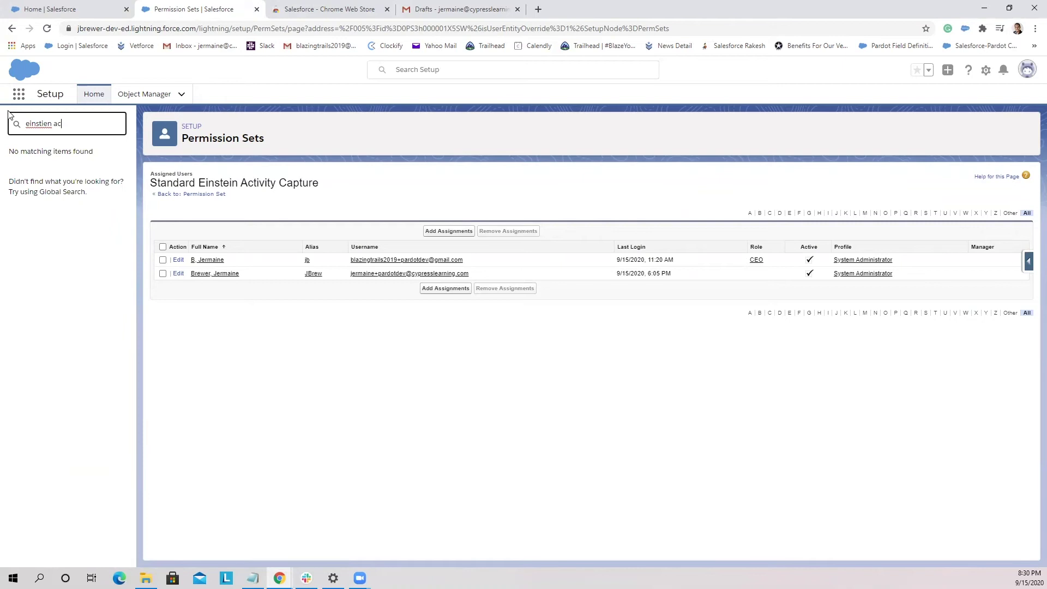
{"action": "key", "text": "BackSpace"}
{"action": "key", "text": "BackSpace"}
{"action": "key", "text": "BackSpace"}
{"action": "type", "text": "ein a"}
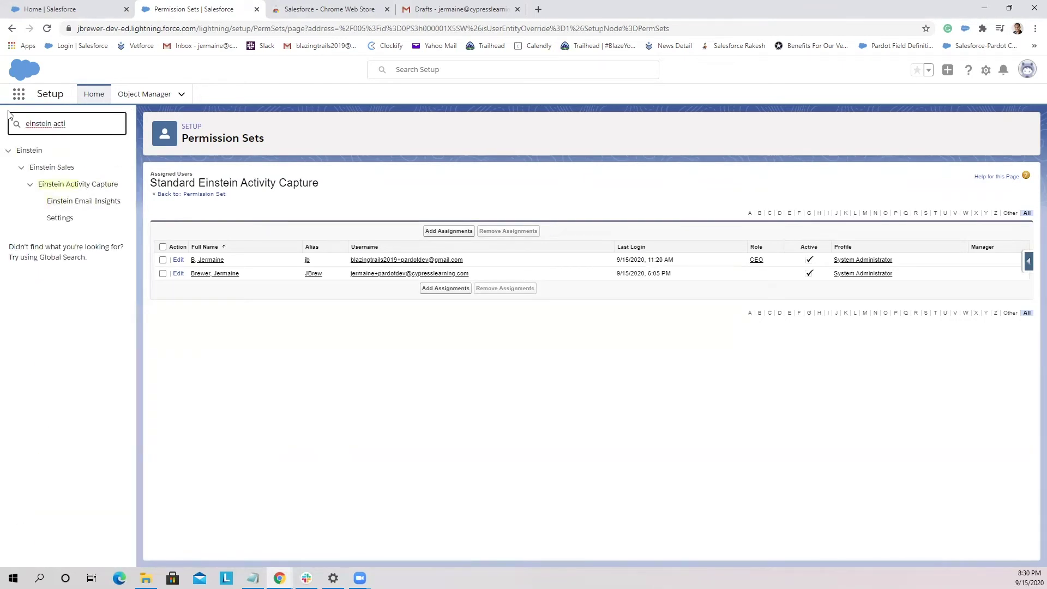
{"action": "left_click", "coordinate": [53, 218]}
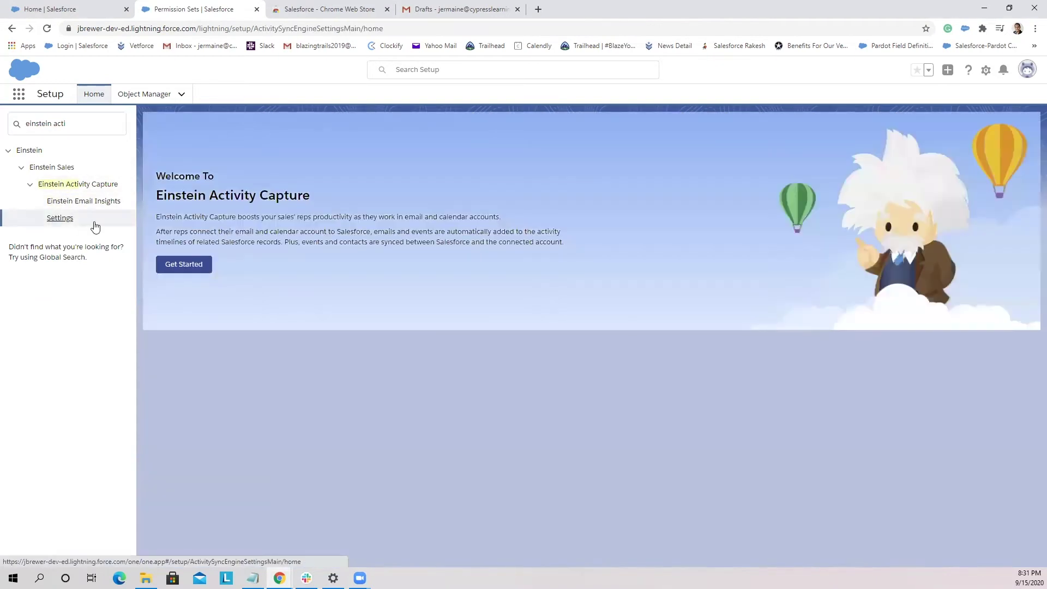
{"action": "left_click", "coordinate": [184, 265]}
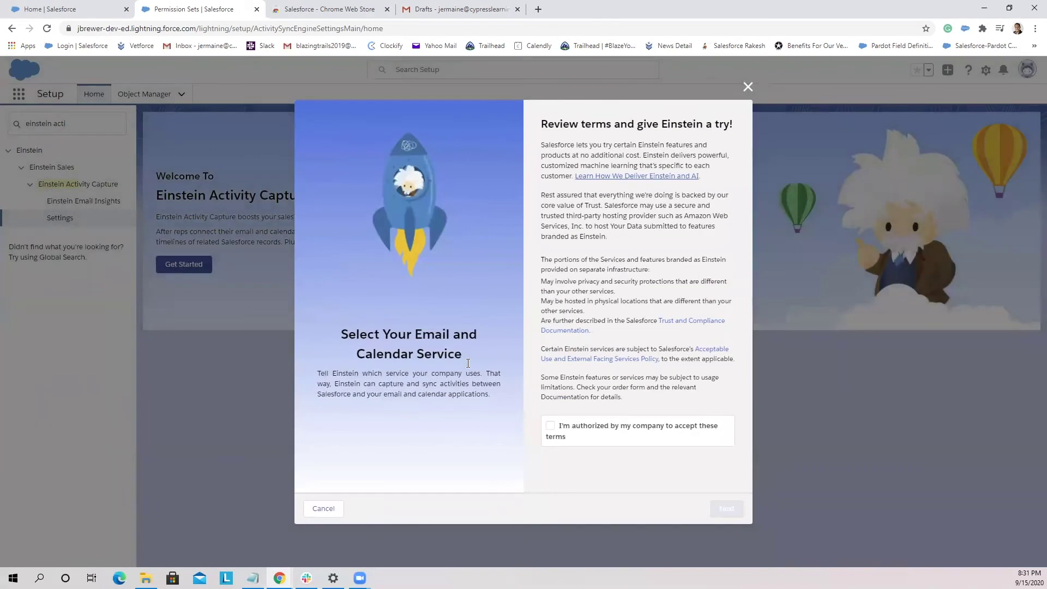
- Confirm you're authorized to accept the Einstein terms and continue
{"action": "left_click", "coordinate": [549, 428]}
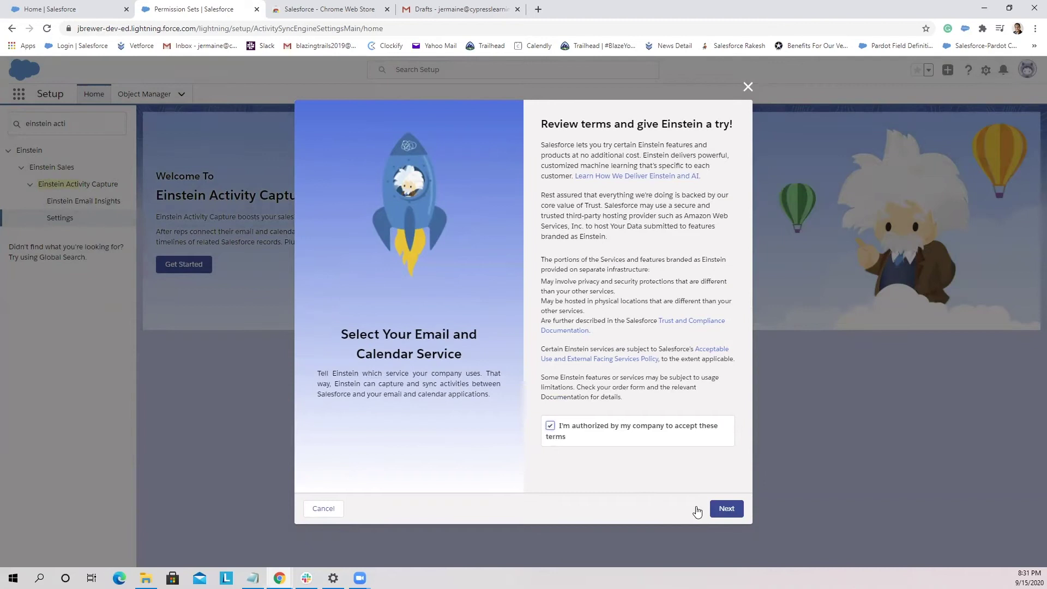
{"action": "left_click", "coordinate": [729, 512]}
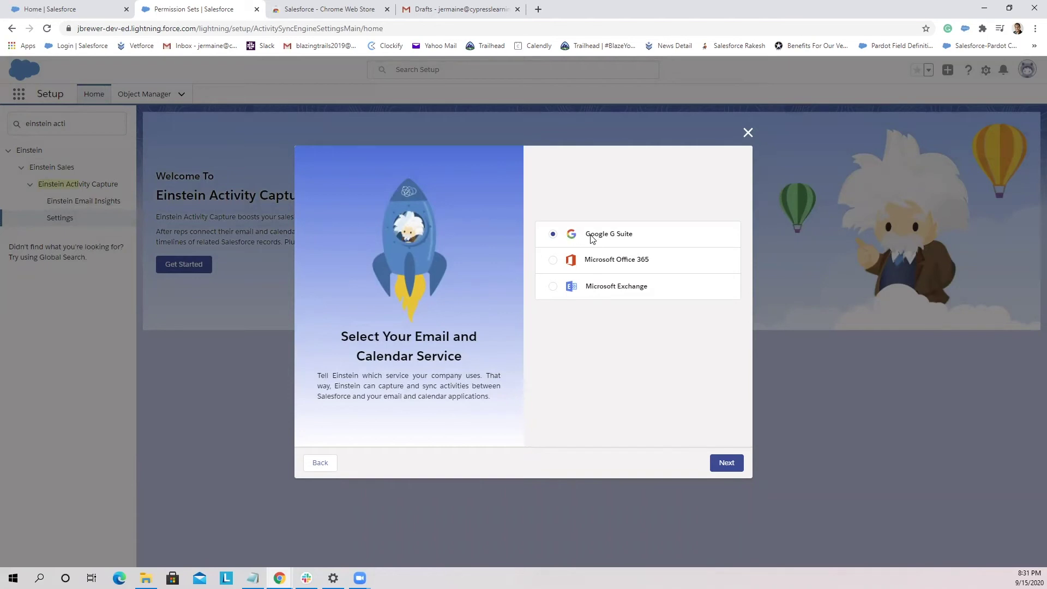
- Keep Google G Suite, name the active configuration 'Gmail and Salesforce Sync', and accept the sync settings
{"action": "left_click", "coordinate": [728, 464]}
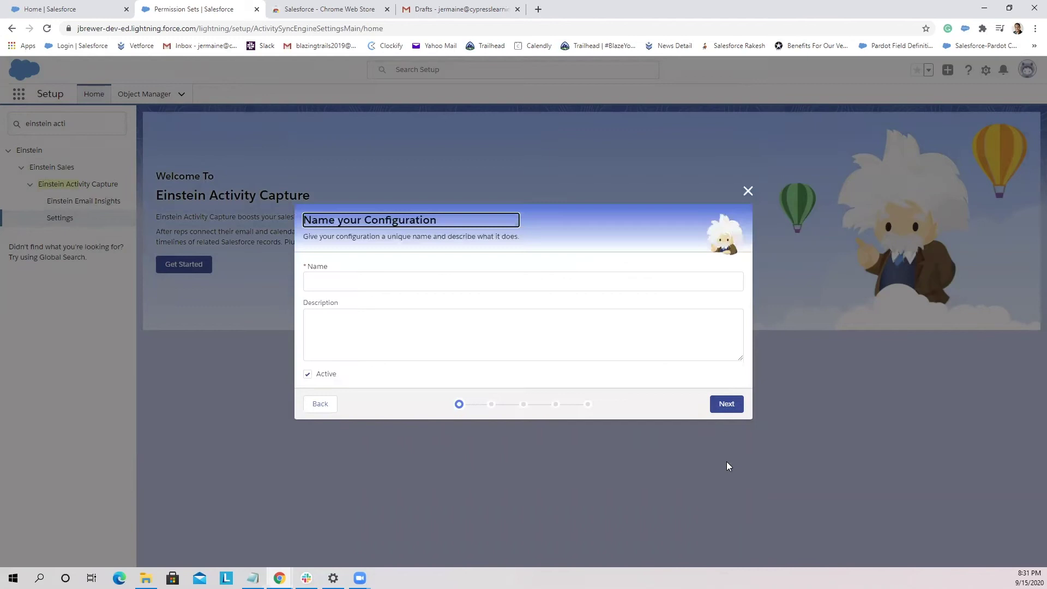
{"action": "left_click", "coordinate": [342, 281]}
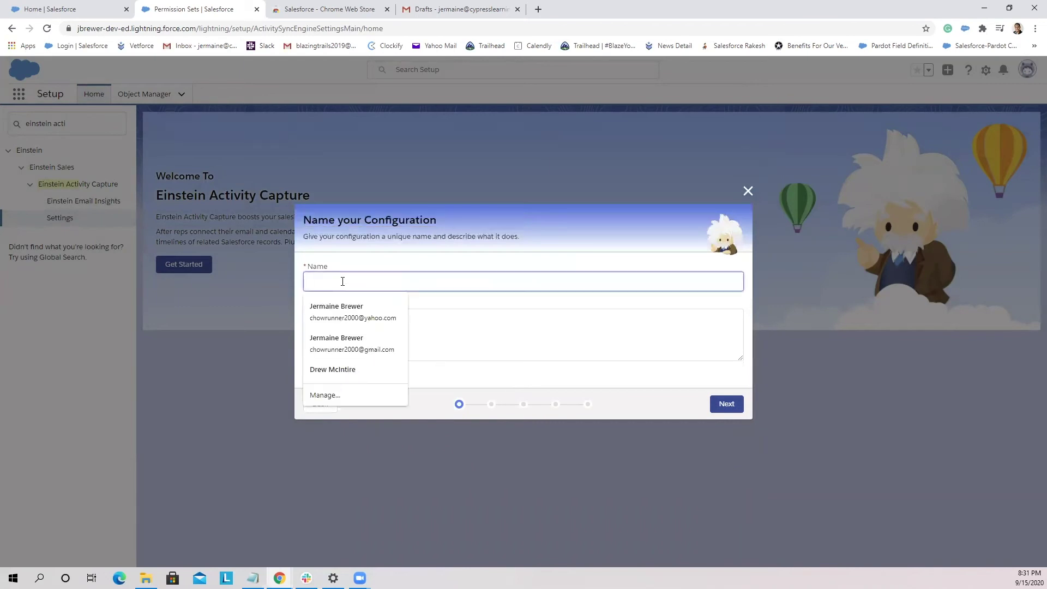
{"action": "type", "text": "Gmail and Salesforce Sync"}
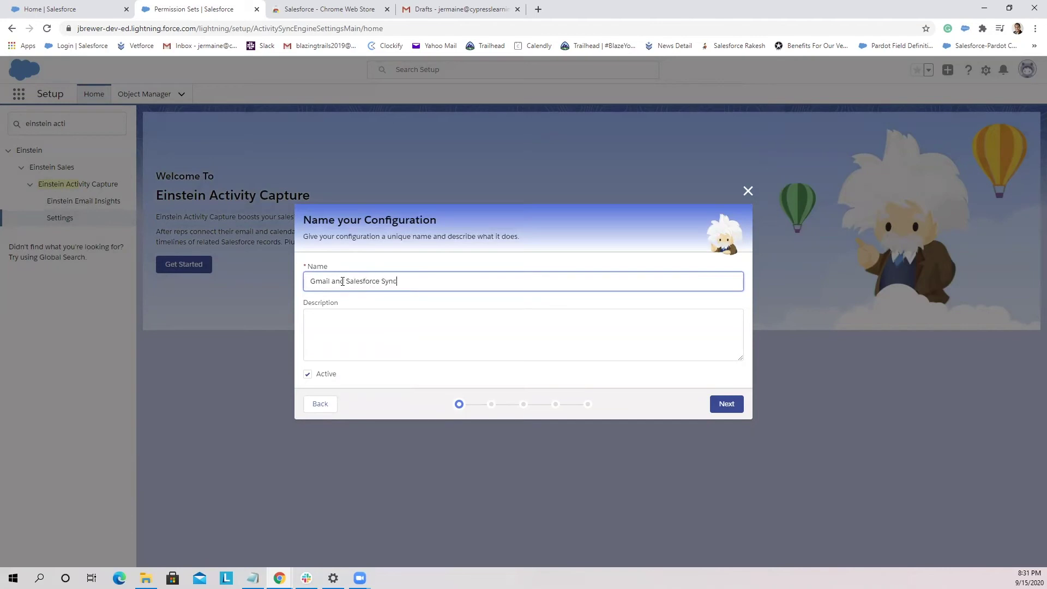
{"action": "left_click", "coordinate": [379, 319]}
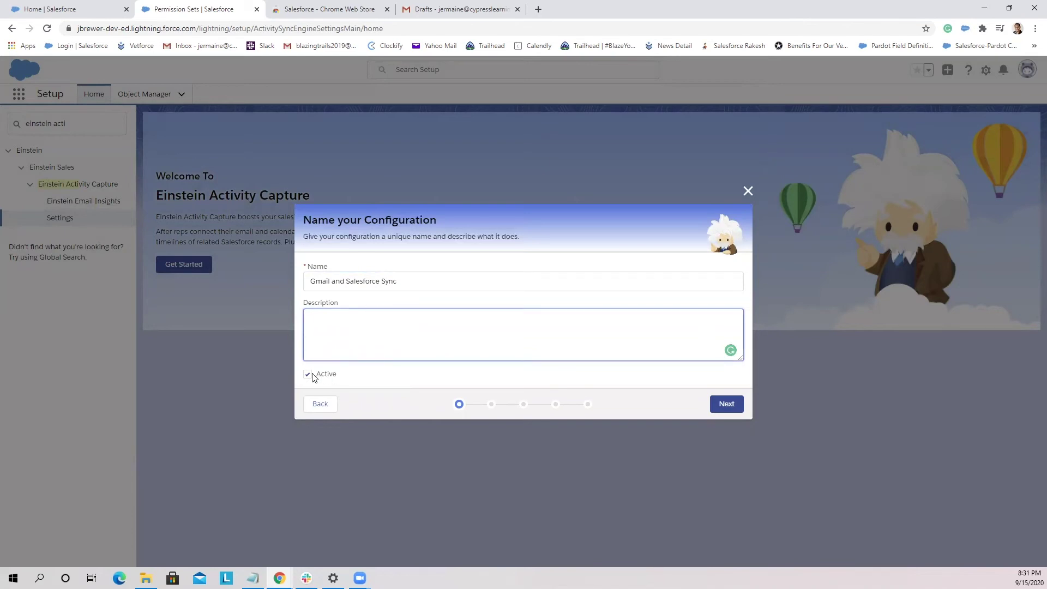
{"action": "left_click", "coordinate": [727, 404]}
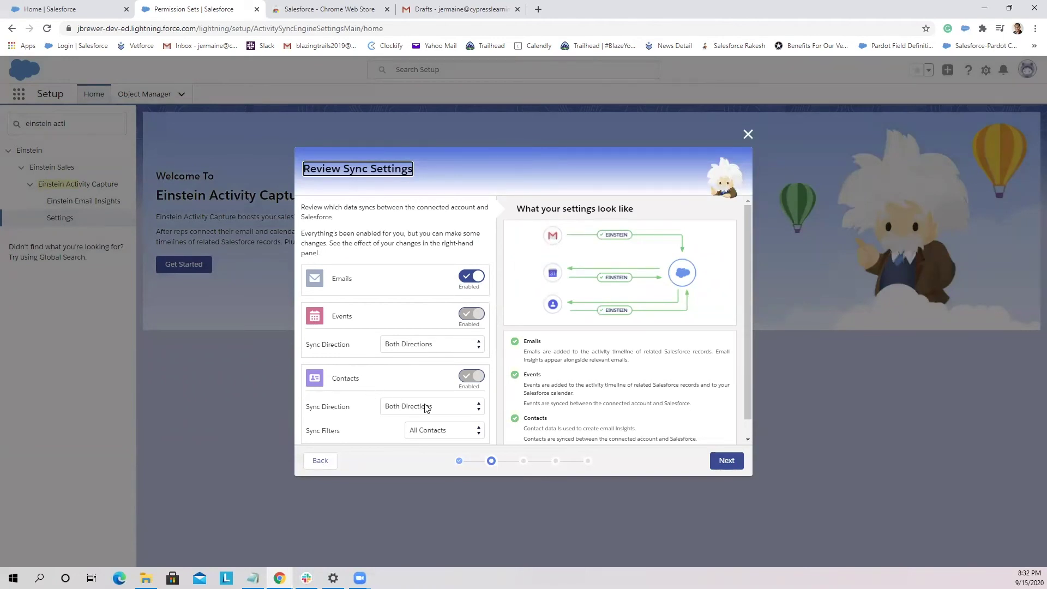
- Move both Available Users into Selected Users for the configuration
{"action": "left_click", "coordinate": [724, 463]}
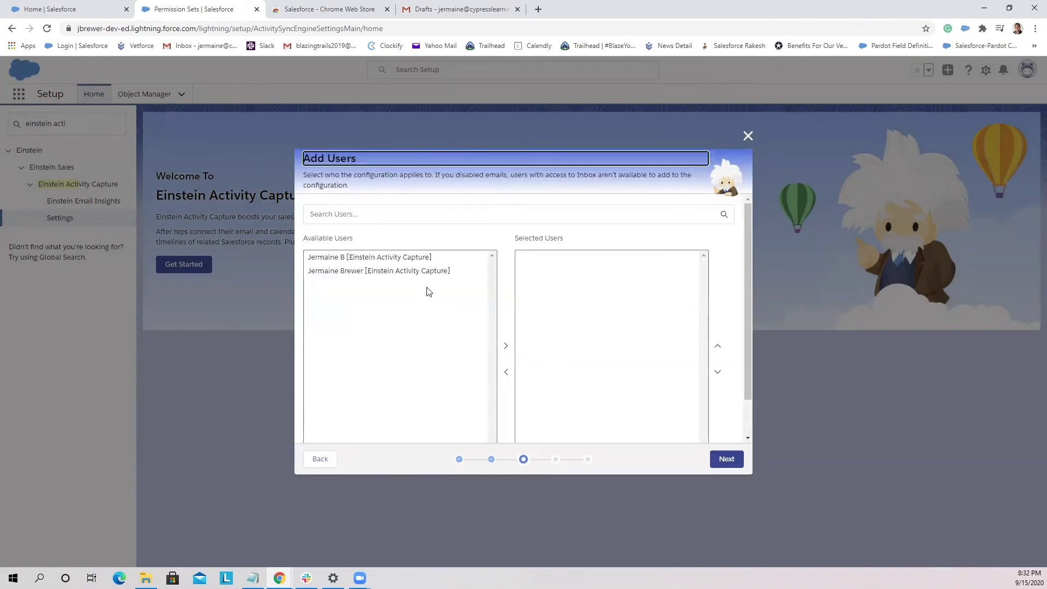
{"action": "left_click", "coordinate": [375, 271]}
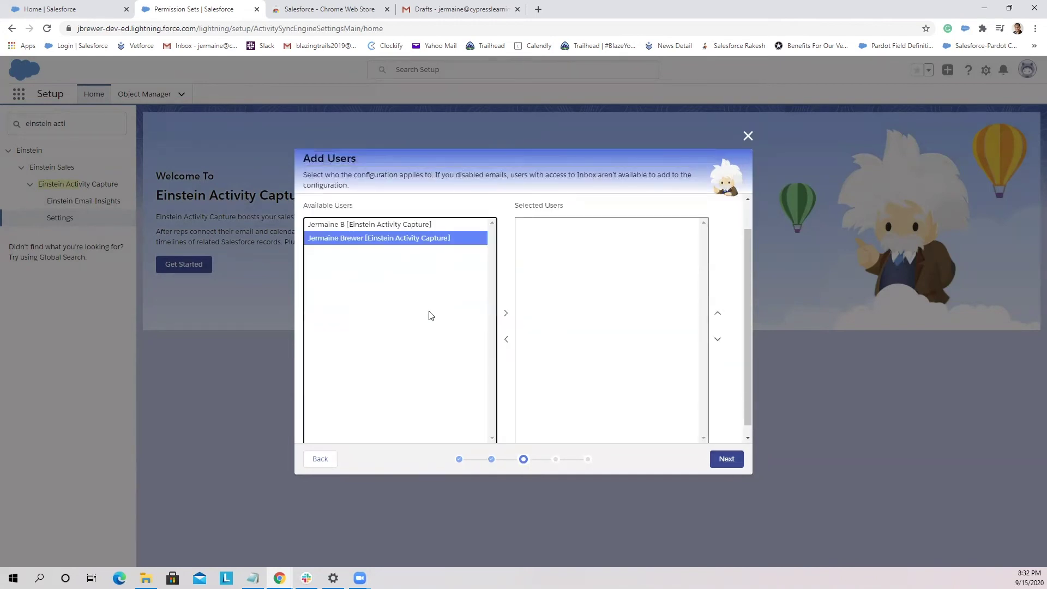
{"action": "left_click", "coordinate": [507, 316]}
{"action": "left_click", "coordinate": [413, 228]}
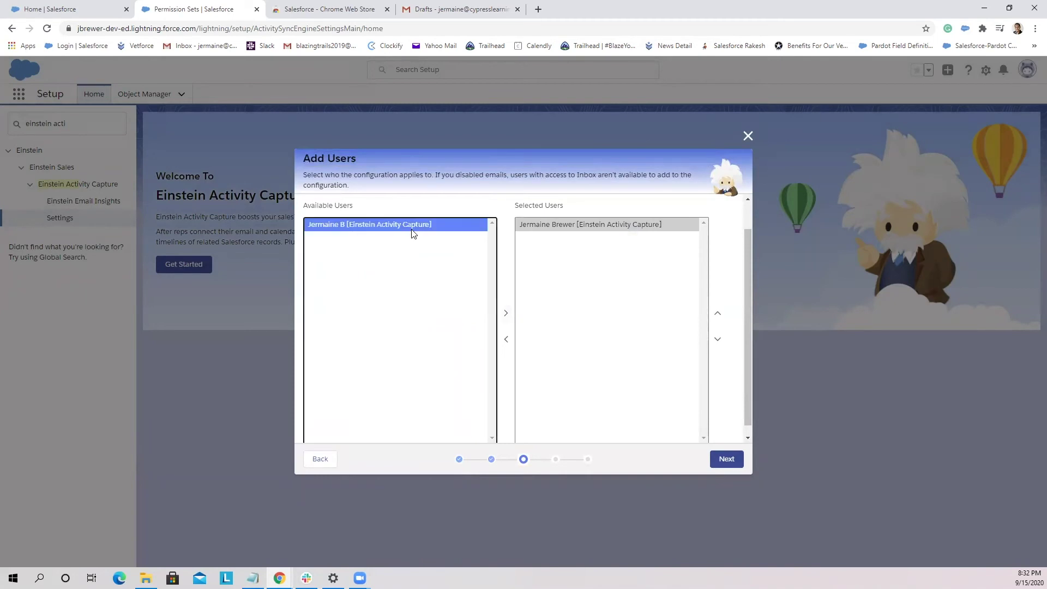
{"action": "left_click", "coordinate": [507, 317]}
{"action": "left_click", "coordinate": [726, 458]}
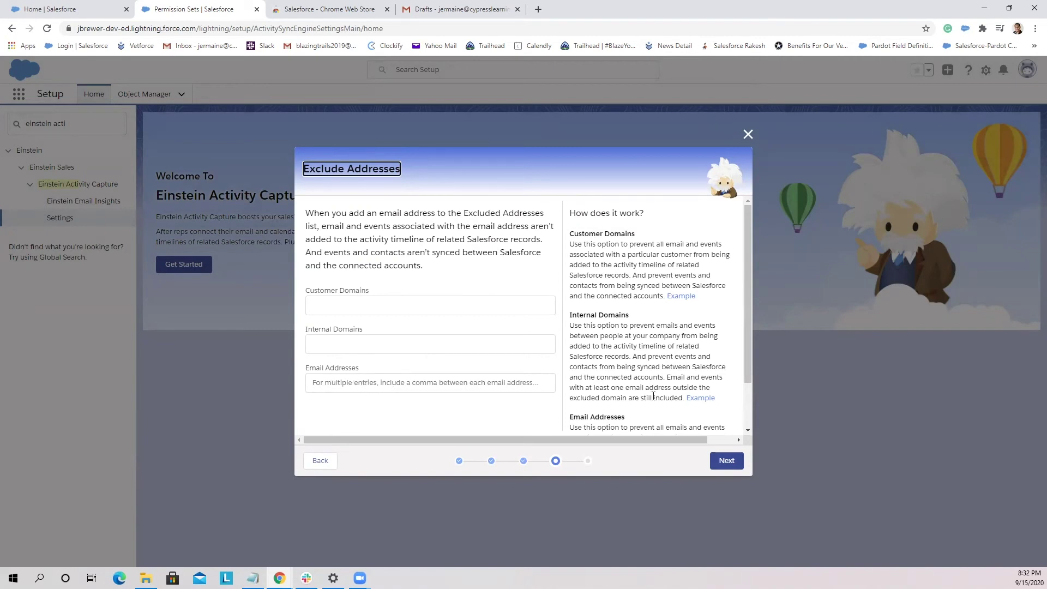
- Leave Exclude Addresses empty and set default activity sharing to Share with Everyone
{"action": "left_click", "coordinate": [724, 462]}
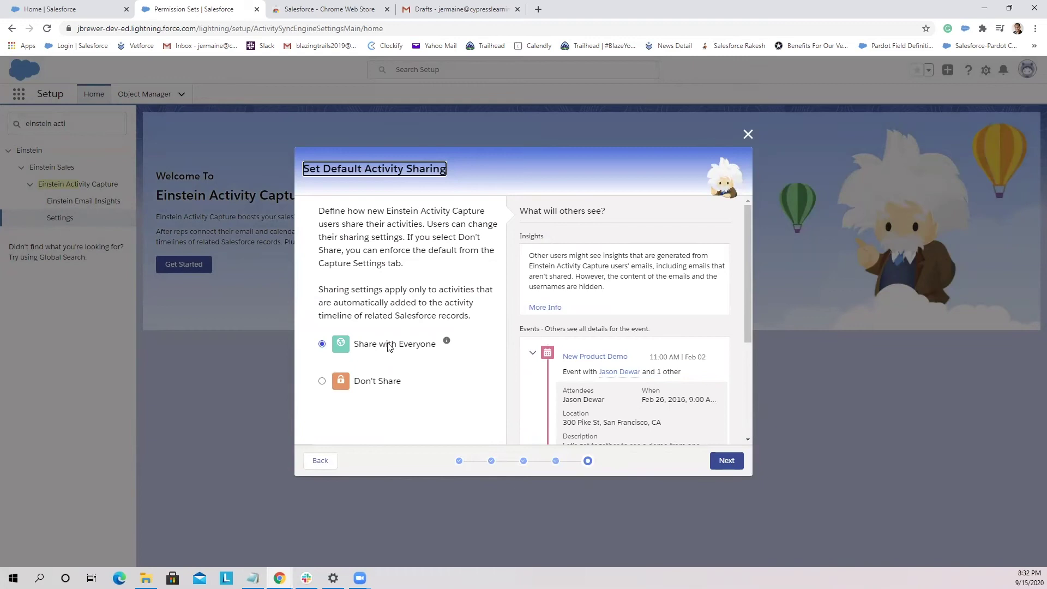
{"action": "left_click", "coordinate": [322, 381]}
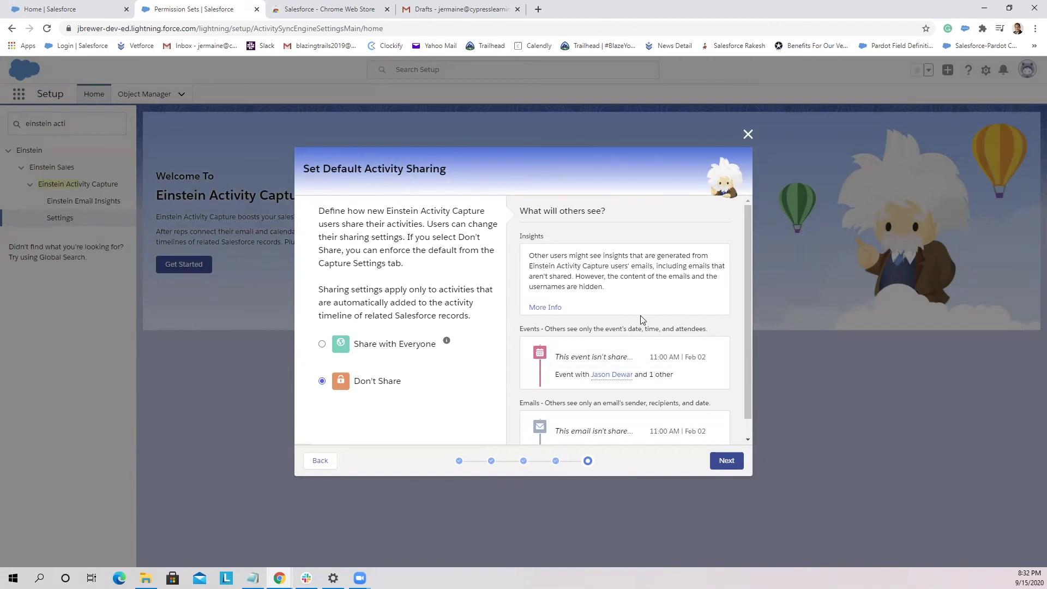
{"action": "left_click", "coordinate": [322, 344]}
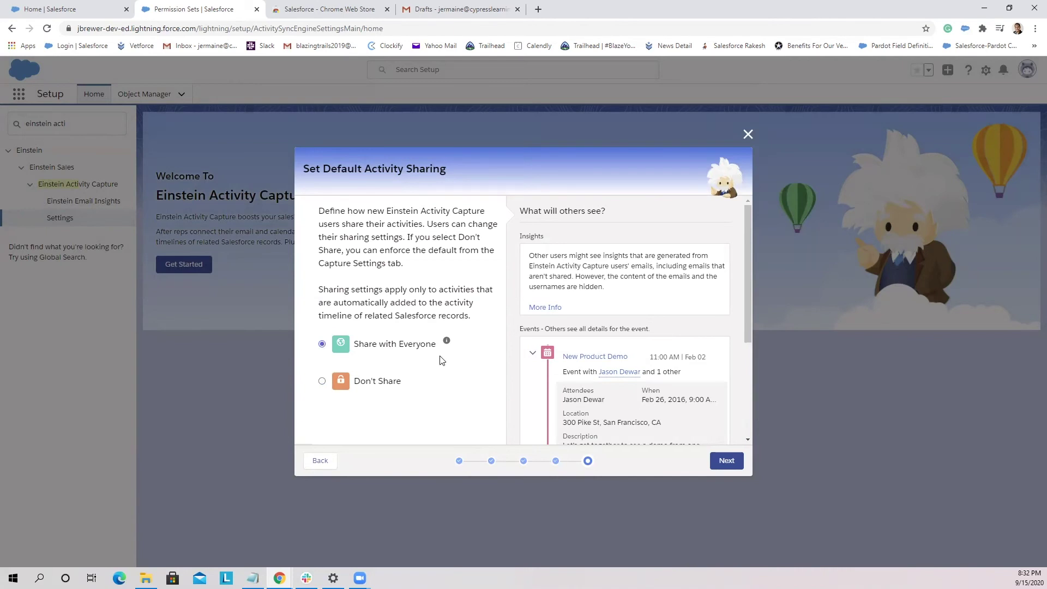
{"action": "left_click", "coordinate": [727, 460]}
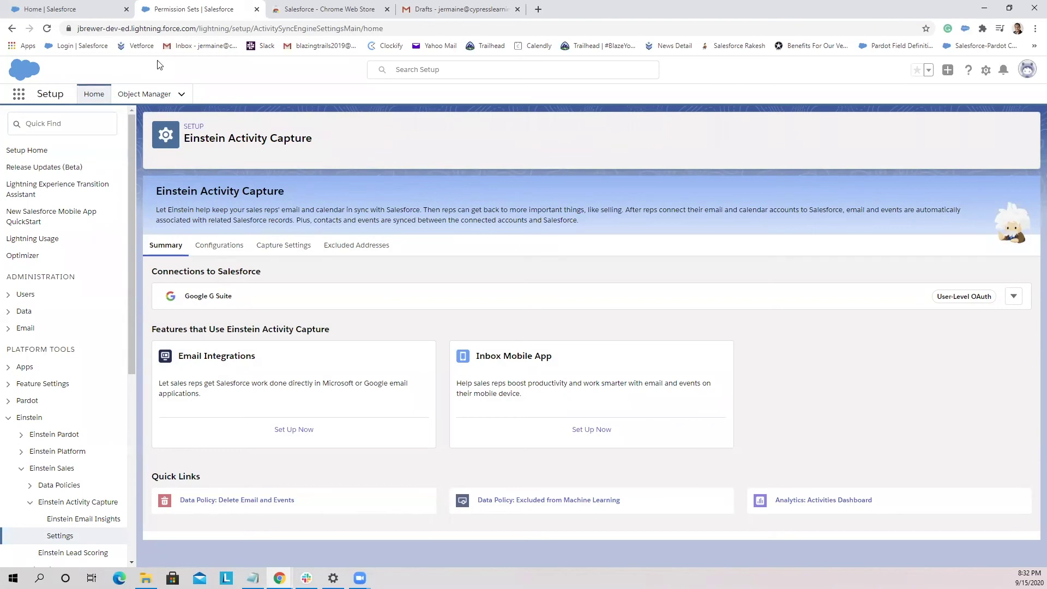
- Reload, open personal Settings, and filter by 'einst' to reach Einstein Activity Capture Sharing Settings
{"action": "left_click", "coordinate": [47, 29]}
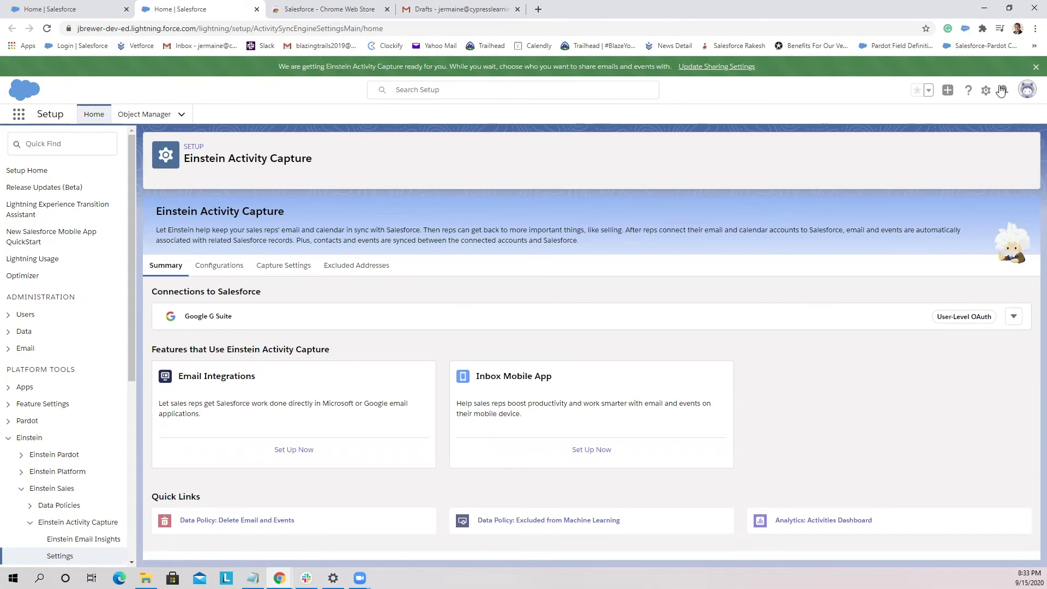
{"action": "left_click", "coordinate": [1030, 90]}
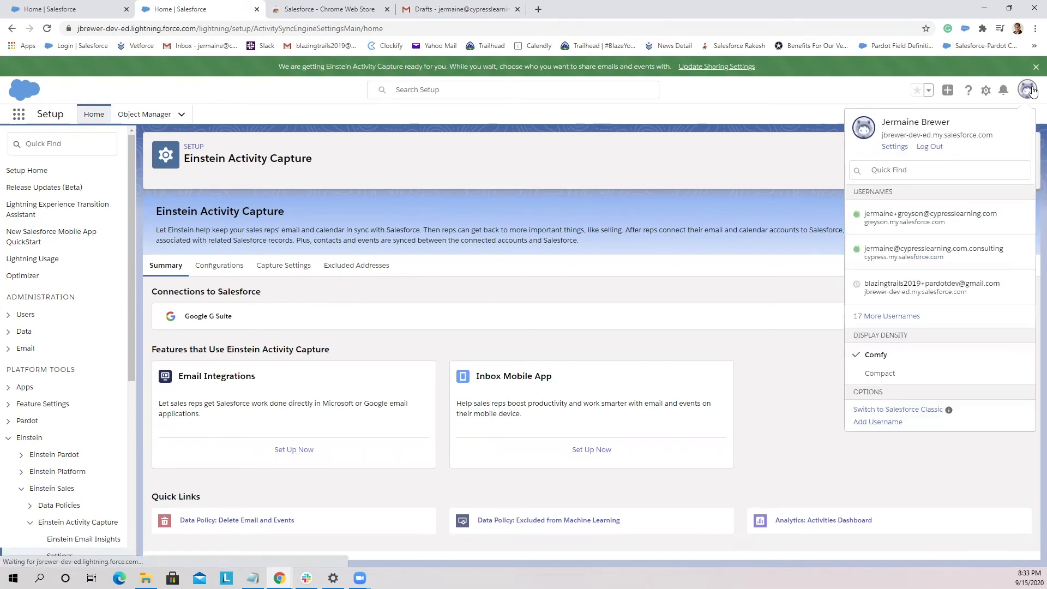
{"action": "left_click", "coordinate": [893, 147]}
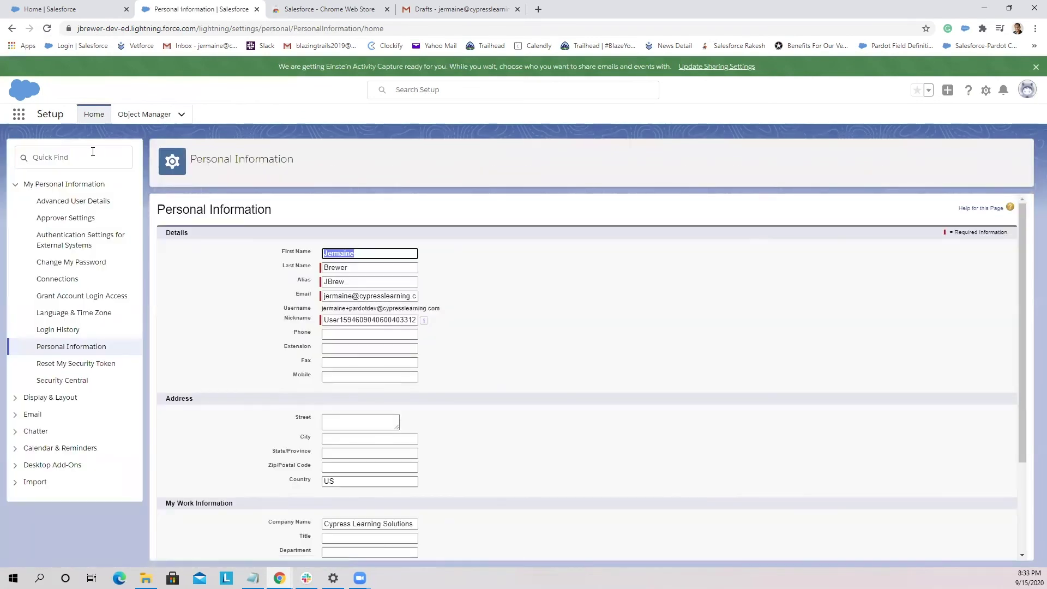
{"action": "left_click", "coordinate": [85, 154]}
{"action": "type", "text": "einstein"}
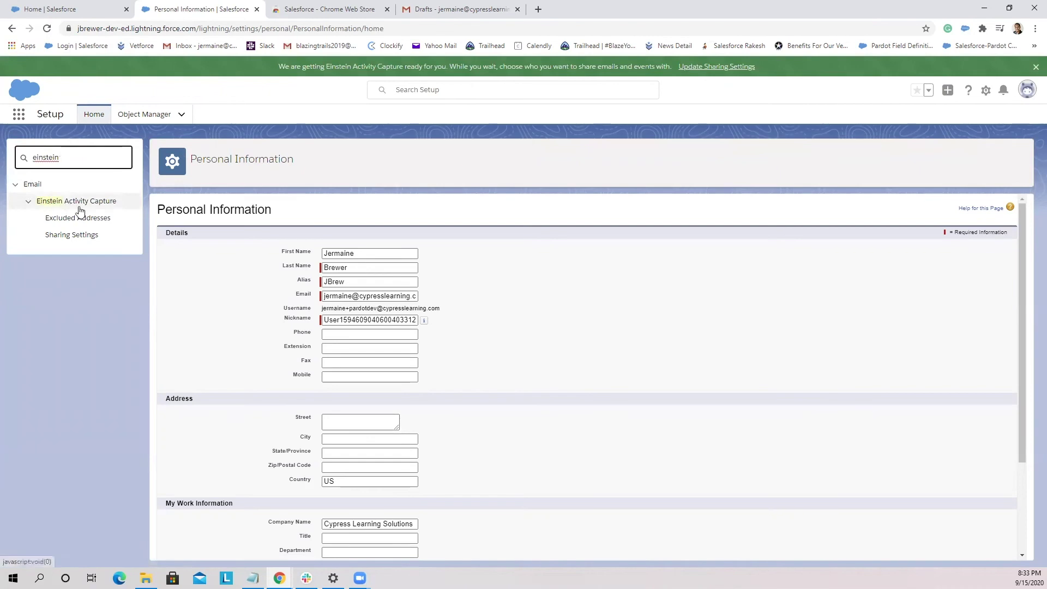
{"action": "left_click", "coordinate": [66, 236]}
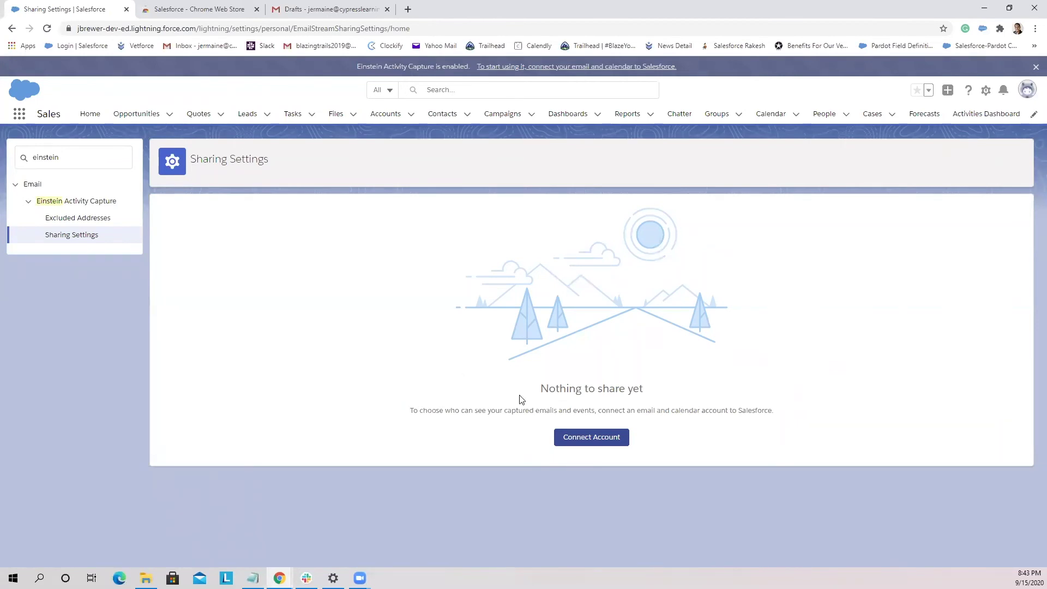
- Start Connect Account and accept the terms for sharing emails and events
{"action": "left_click", "coordinate": [590, 440]}
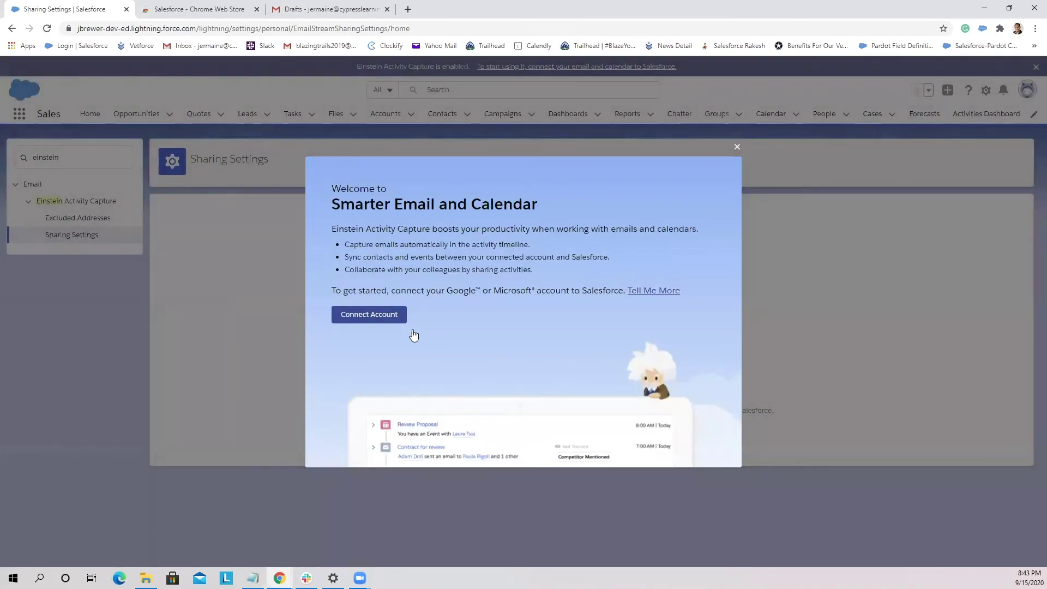
{"action": "left_click", "coordinate": [365, 315]}
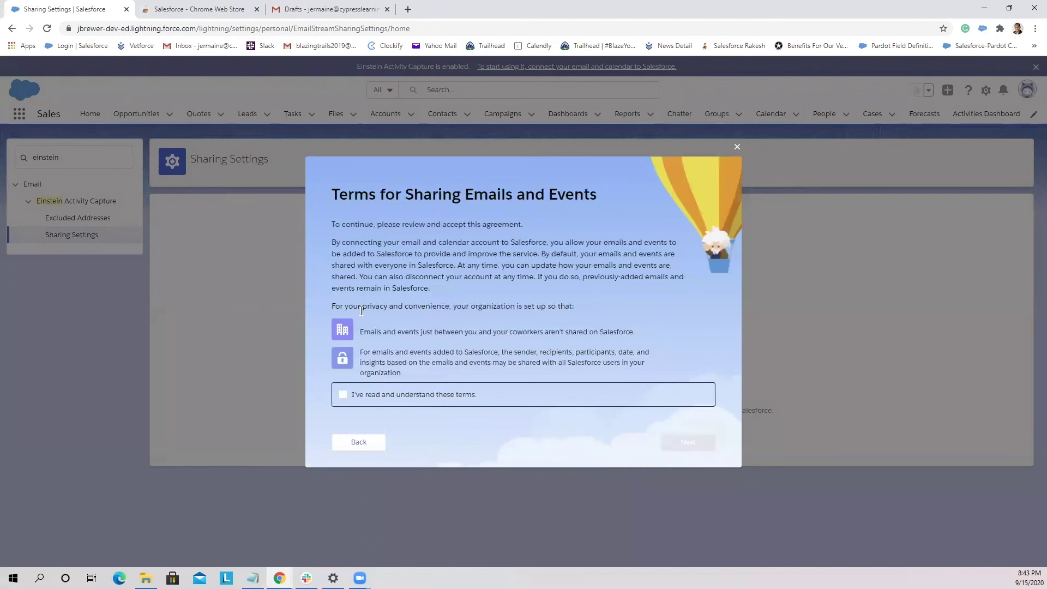
{"action": "left_click", "coordinate": [343, 394]}
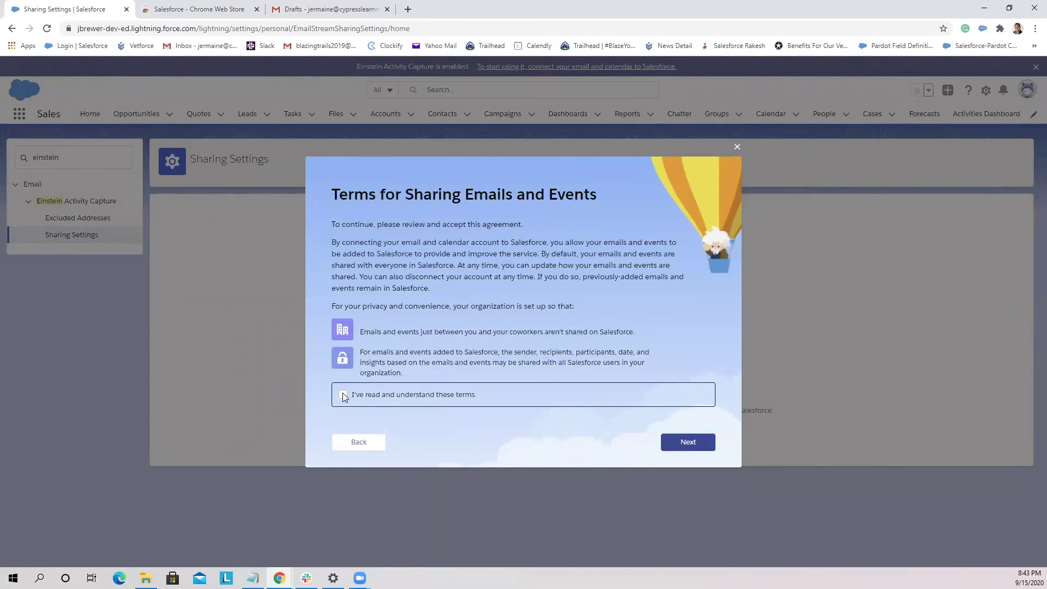
{"action": "left_click", "coordinate": [689, 442]}
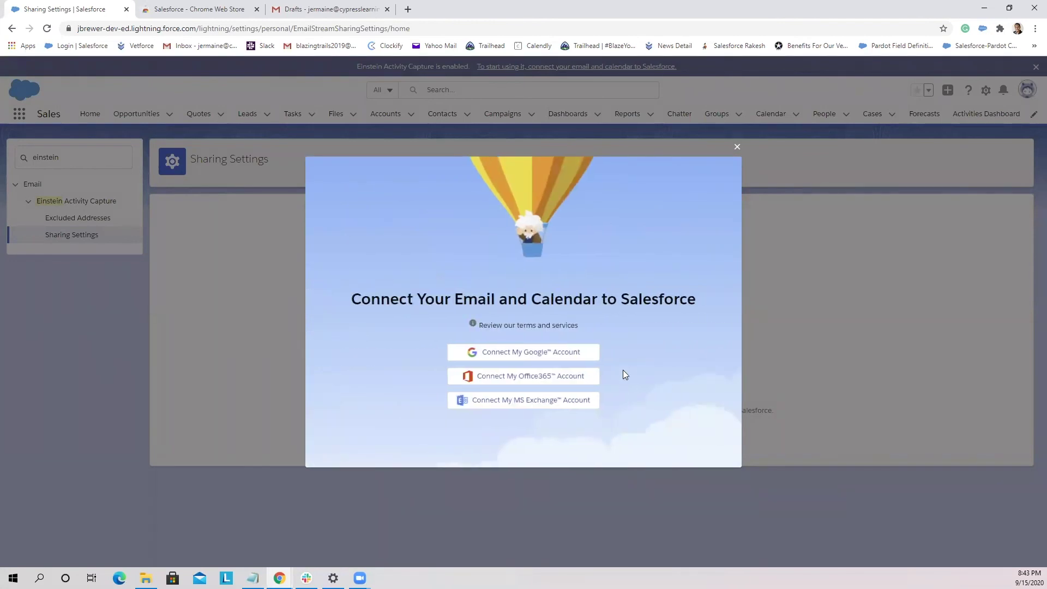
- Connect your Google account and allow Salesforce access to its mail, Drive, contacts and calendars
{"action": "left_click", "coordinate": [509, 354]}
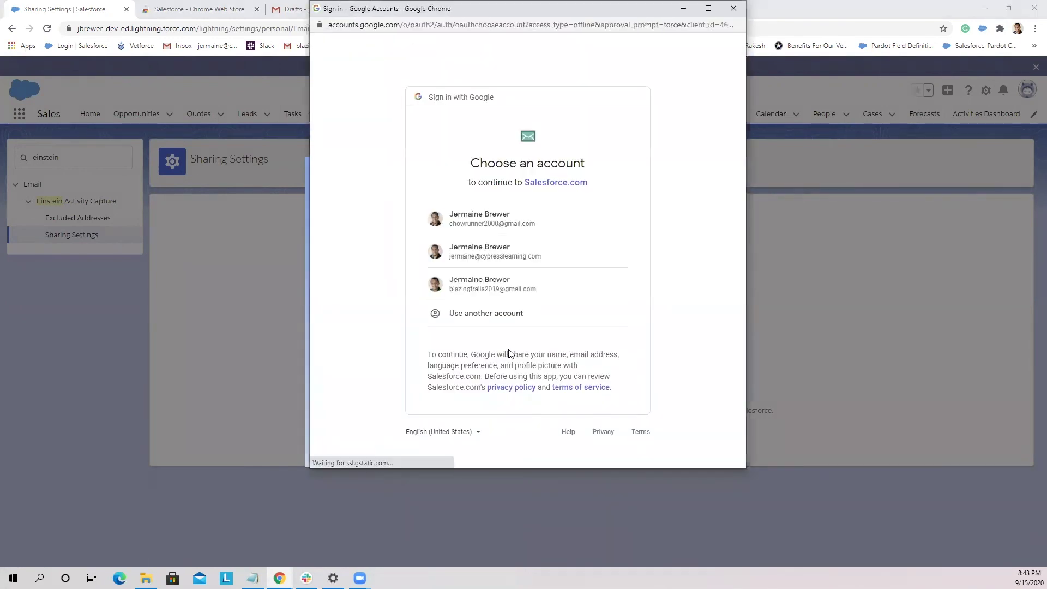
{"action": "left_click", "coordinate": [480, 285]}
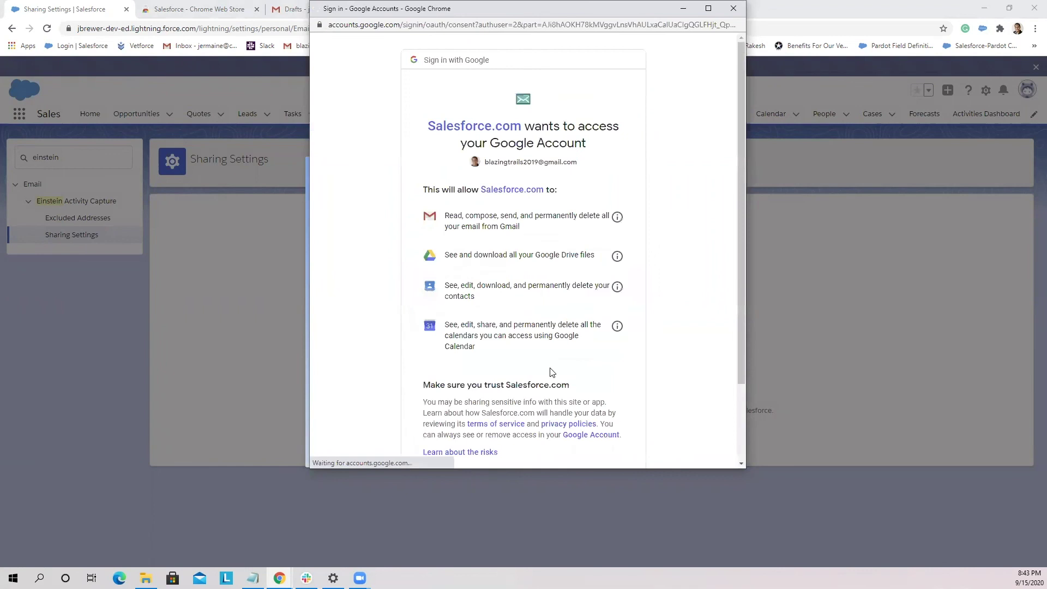
{"action": "scroll", "coordinate": [537, 351], "scroll_direction": "down", "scroll_amount": 2}
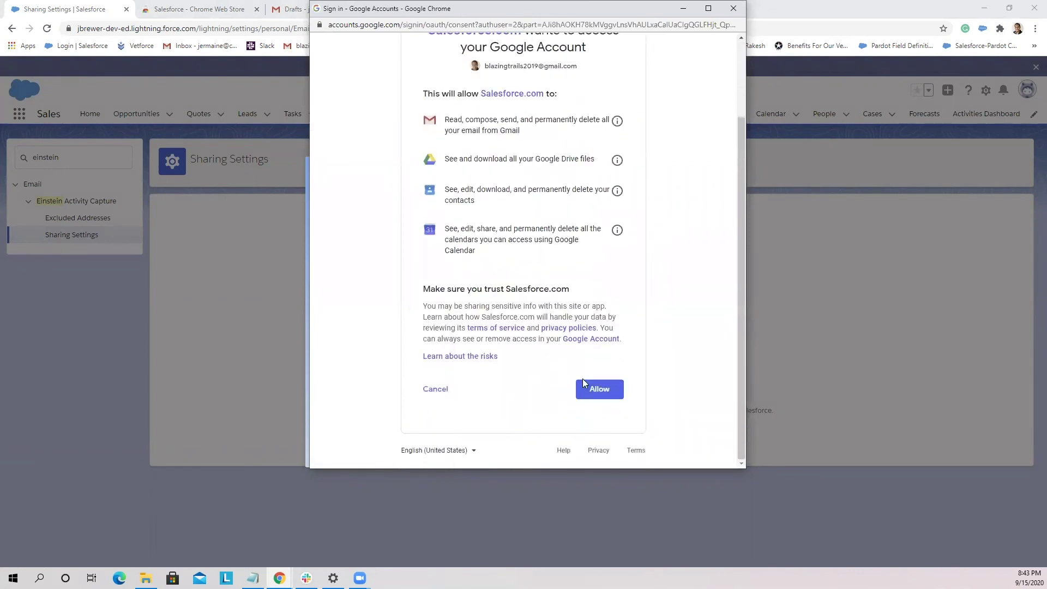
{"action": "left_click", "coordinate": [604, 389]}
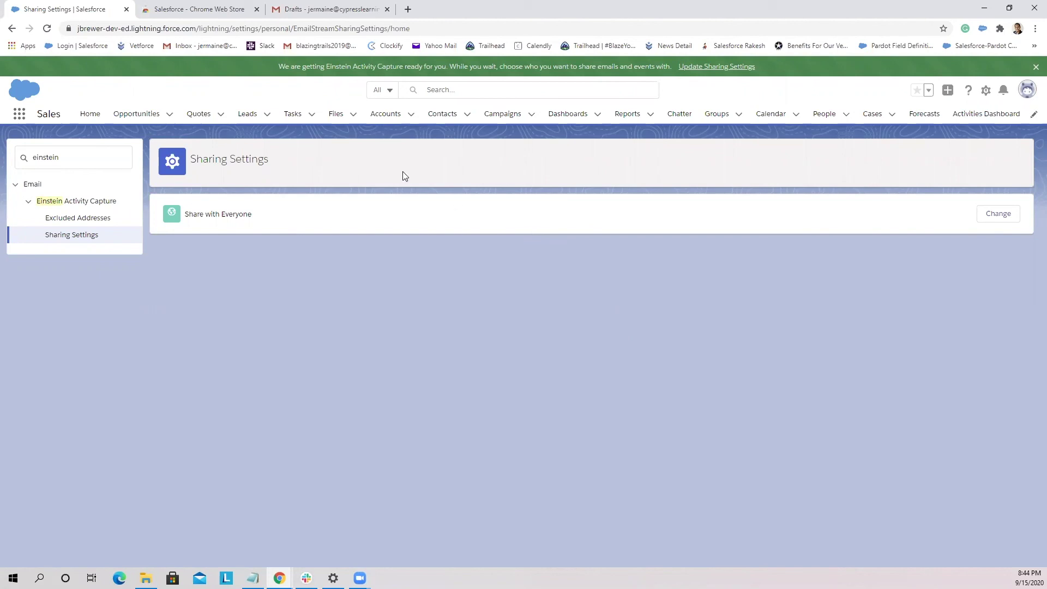
- Bring up the Chrome Web Store page for the Salesforce extension, already added to Chrome
{"action": "left_click", "coordinate": [186, 9]}
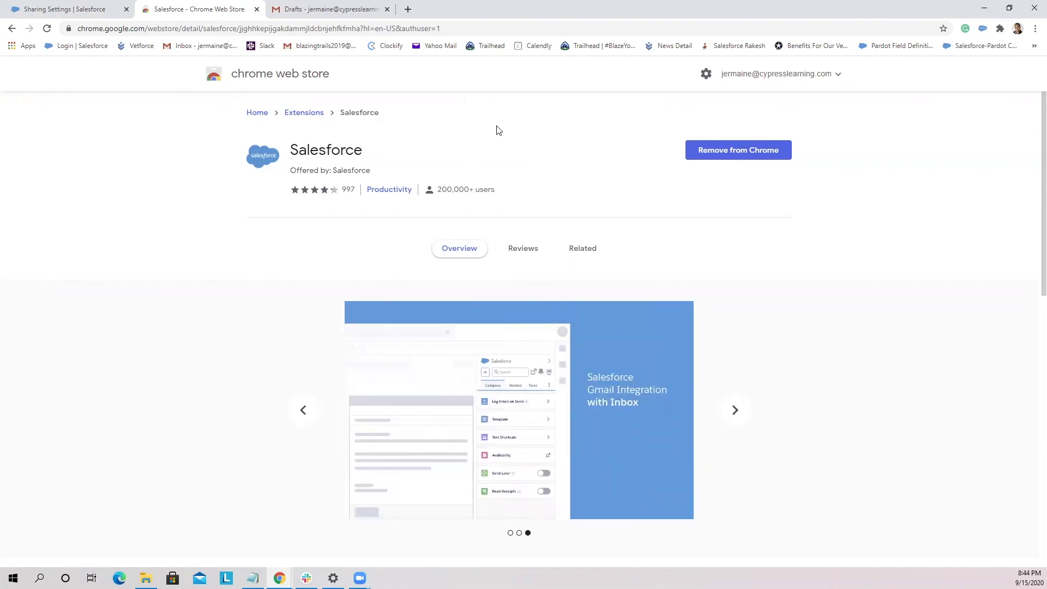
- Go to Gmail to view the Salesforce sidebar listing the contact under People and Engagement History
{"action": "left_click", "coordinate": [360, 9]}
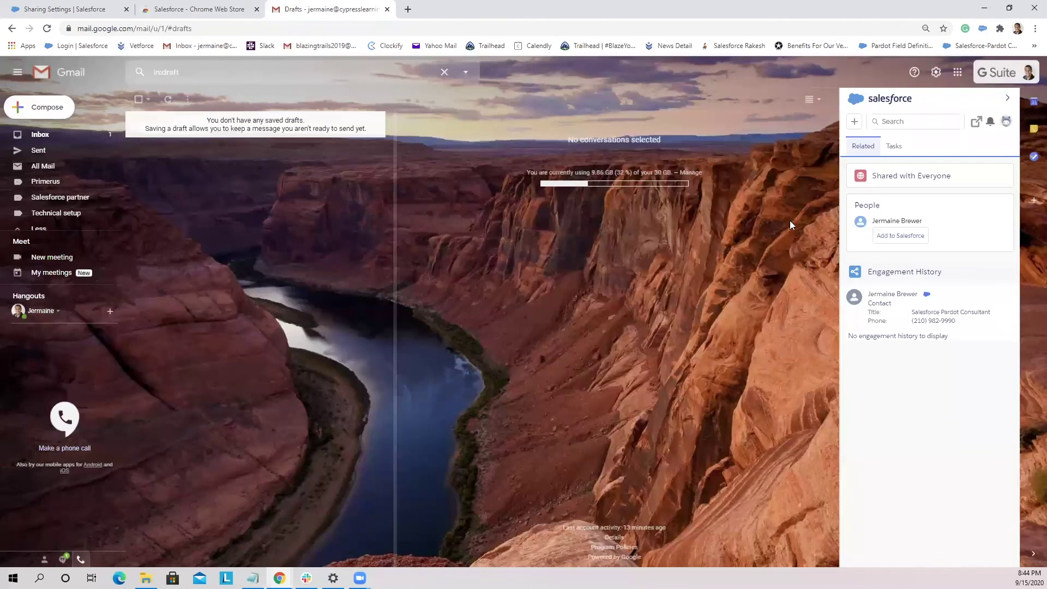